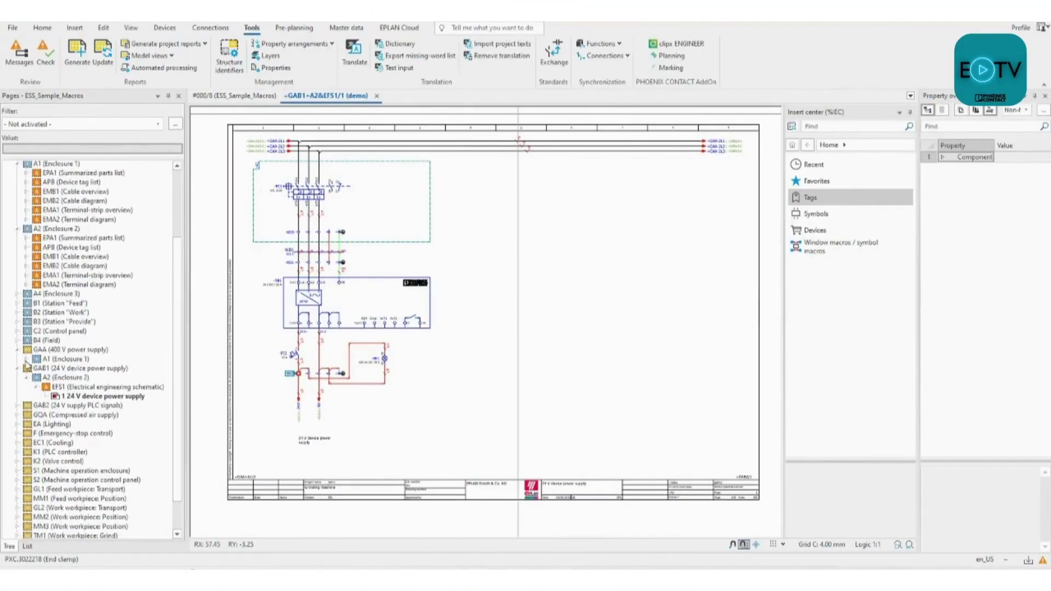
# Open page 1 '400 / 230 V power supply' under GAA > A1 > EFS1 in the Pages tree.
pyautogui.click(26, 361)
pyautogui.click(65, 370)
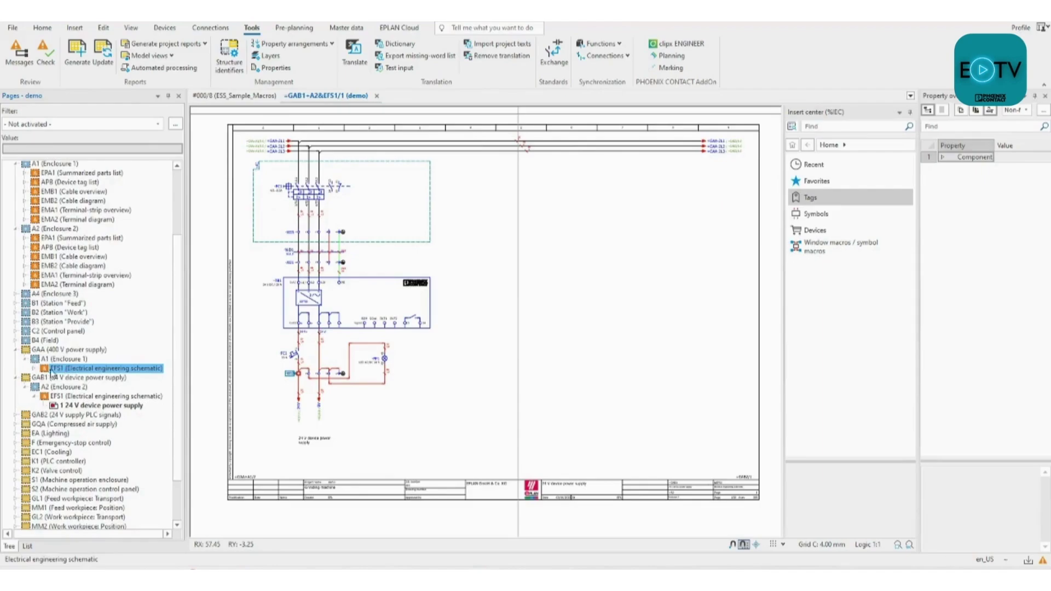
pyautogui.click(34, 370)
pyautogui.click(75, 378)
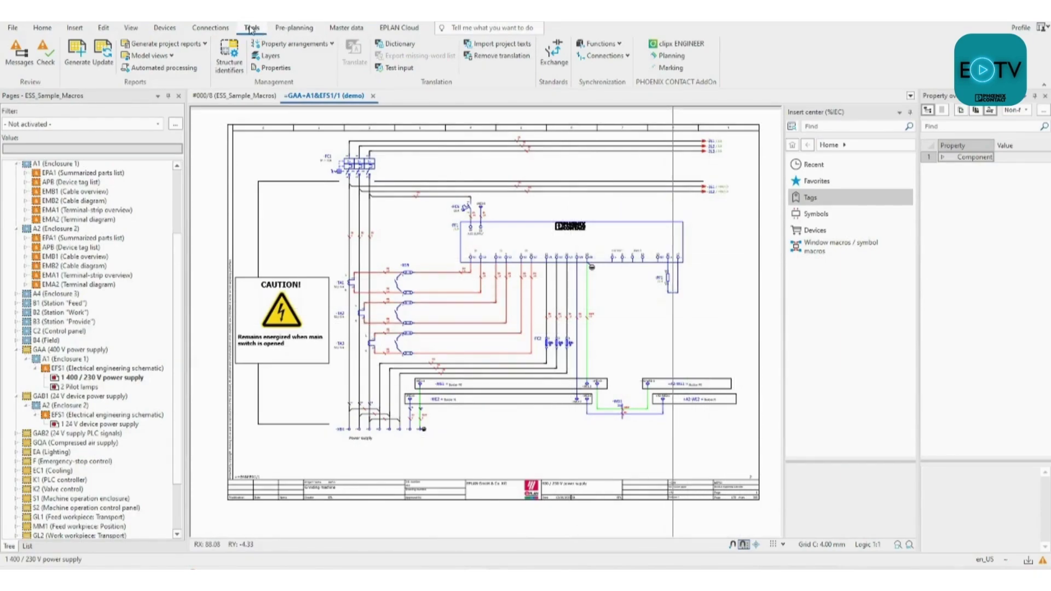
pyautogui.click(278, 32)
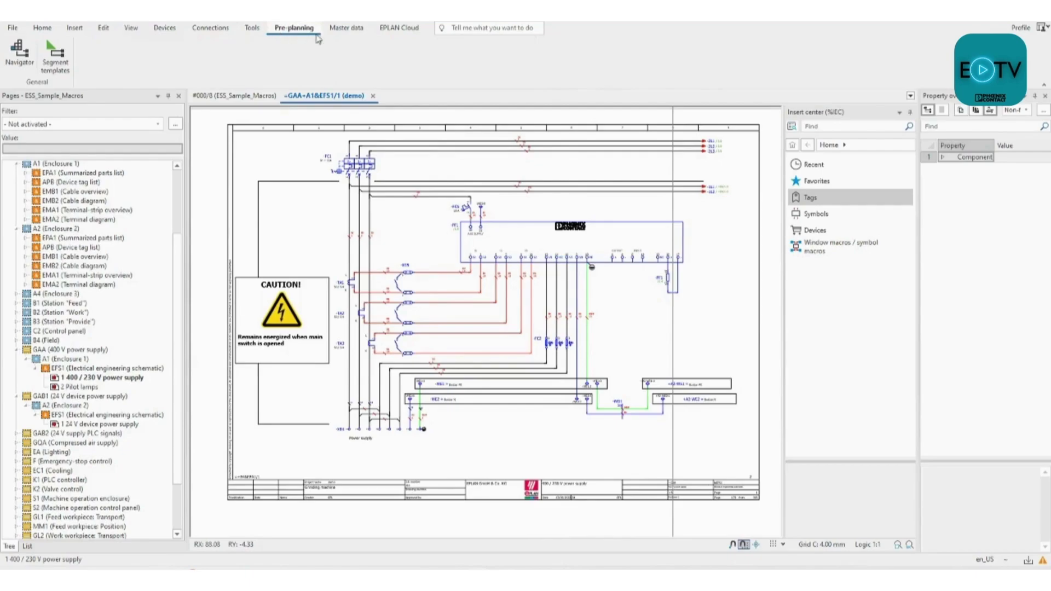
pyautogui.click(334, 33)
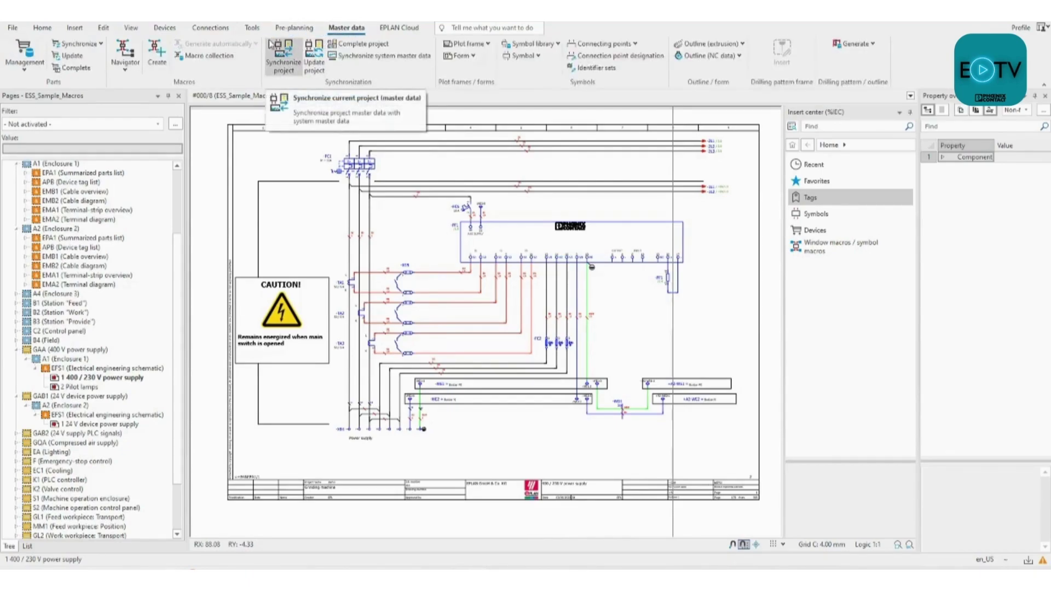
pyautogui.click(257, 31)
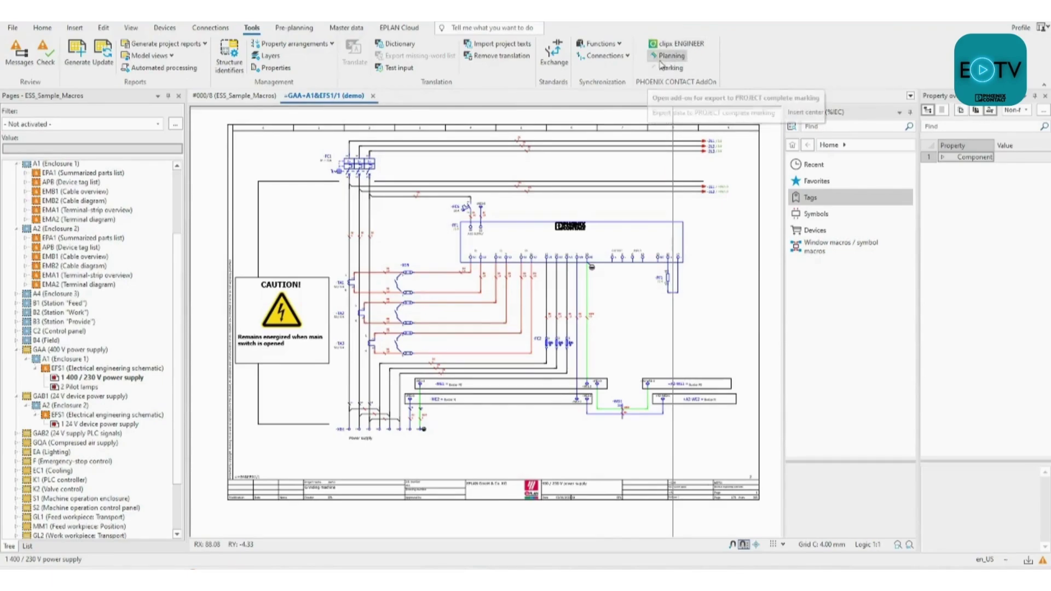
pyautogui.click(675, 69)
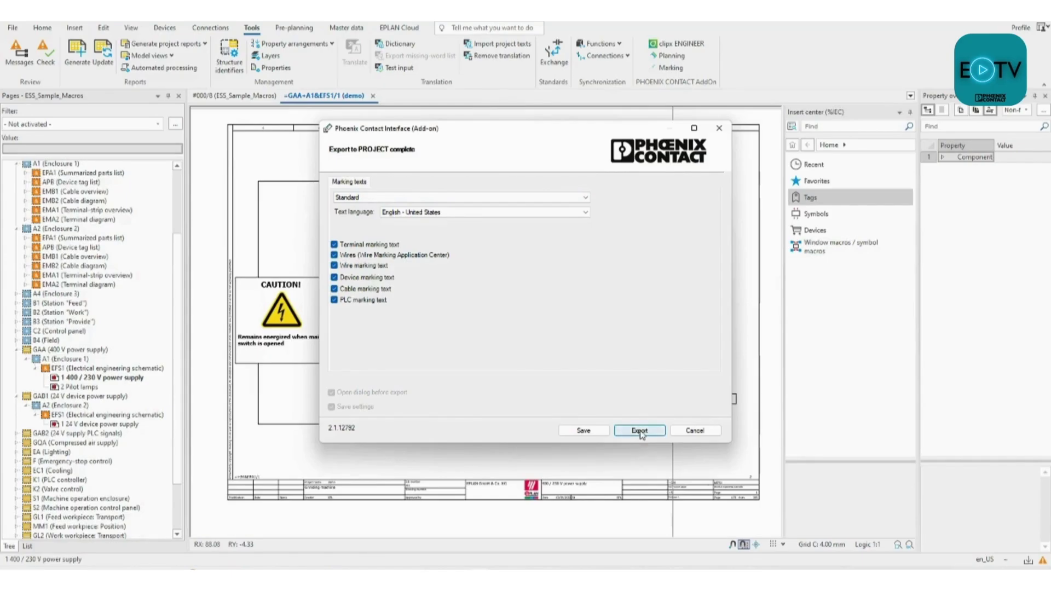
# Export the terminal, wire, device, cable and PLC marking texts to PROJECT complete.
pyautogui.click(641, 431)
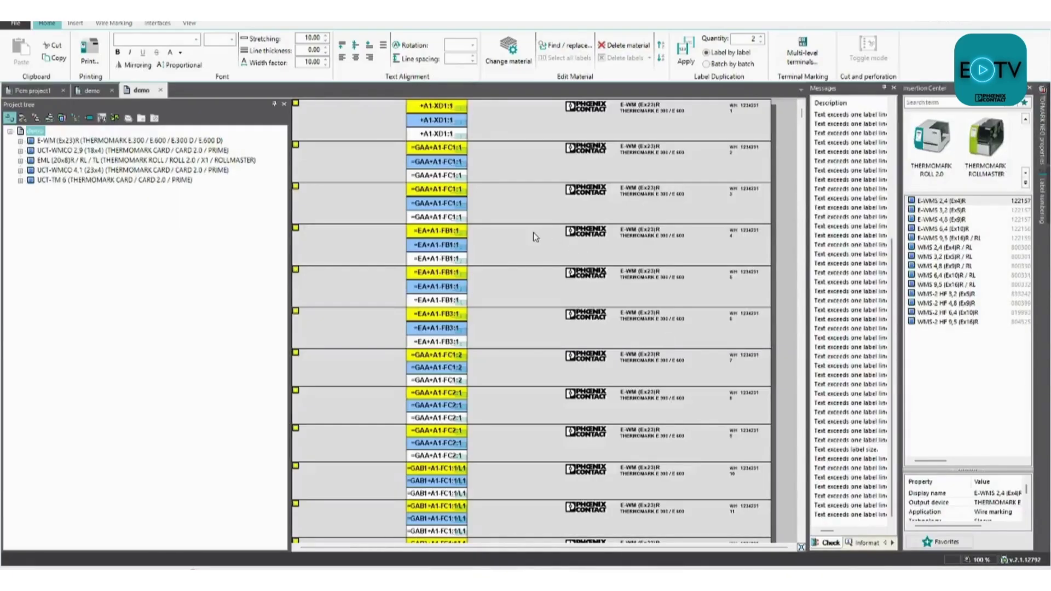
pyautogui.click(155, 141)
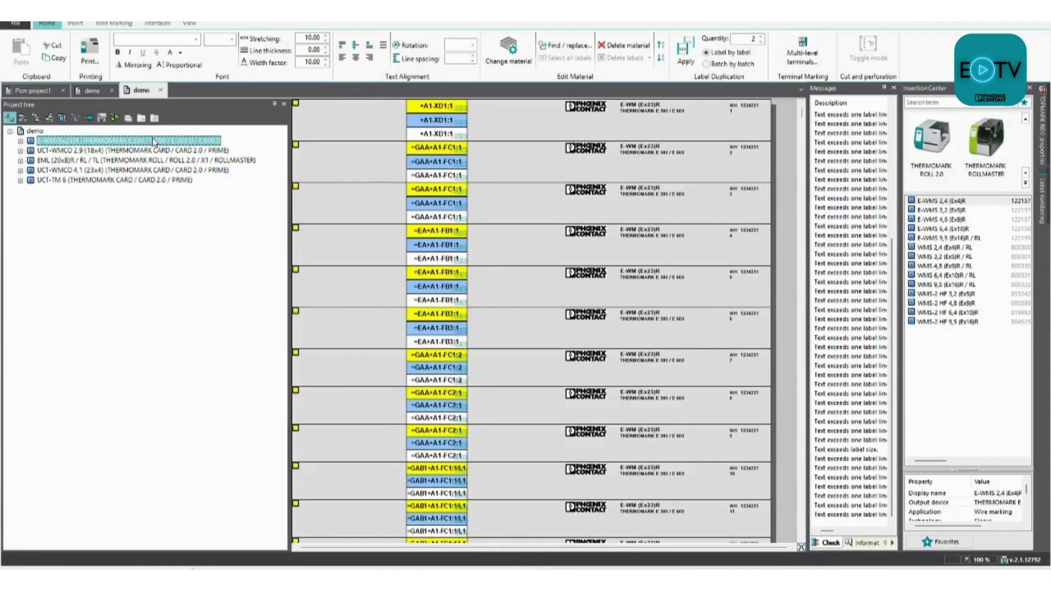
pyautogui.click(161, 150)
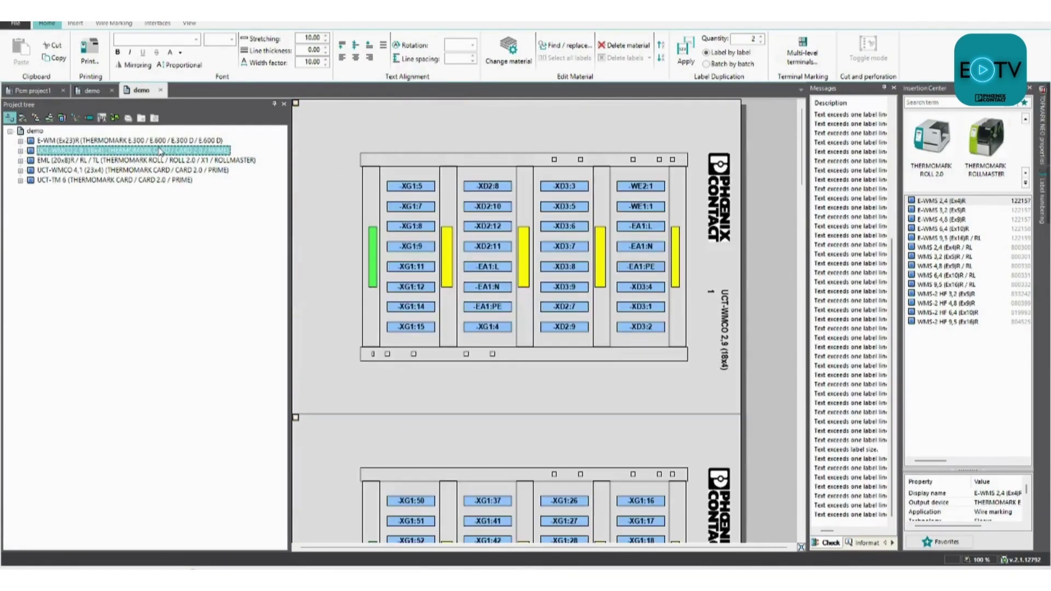
pyautogui.click(168, 161)
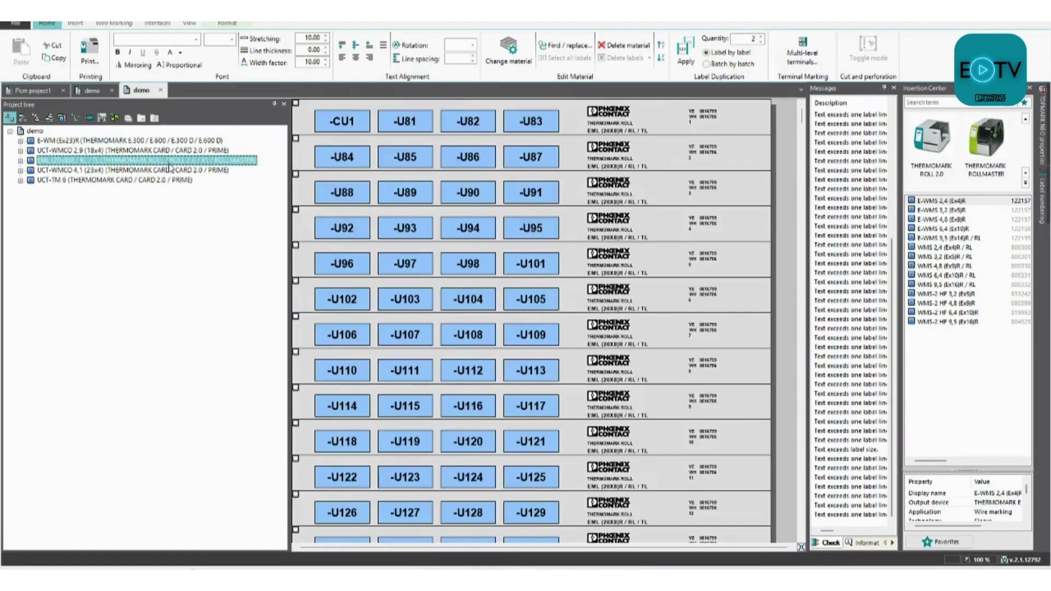
pyautogui.click(169, 170)
pyautogui.click(172, 181)
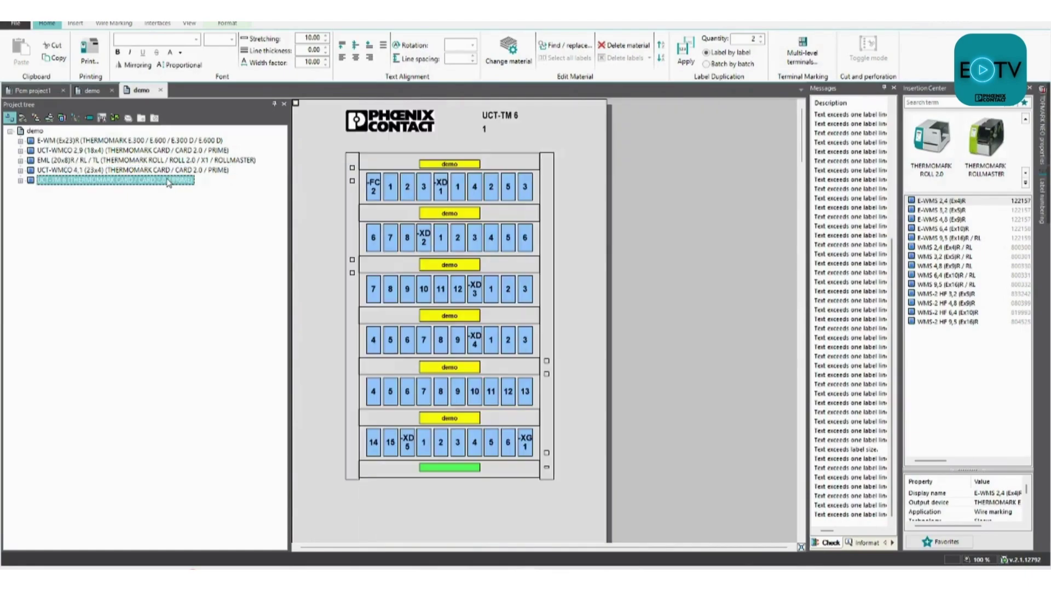
pyautogui.click(162, 142)
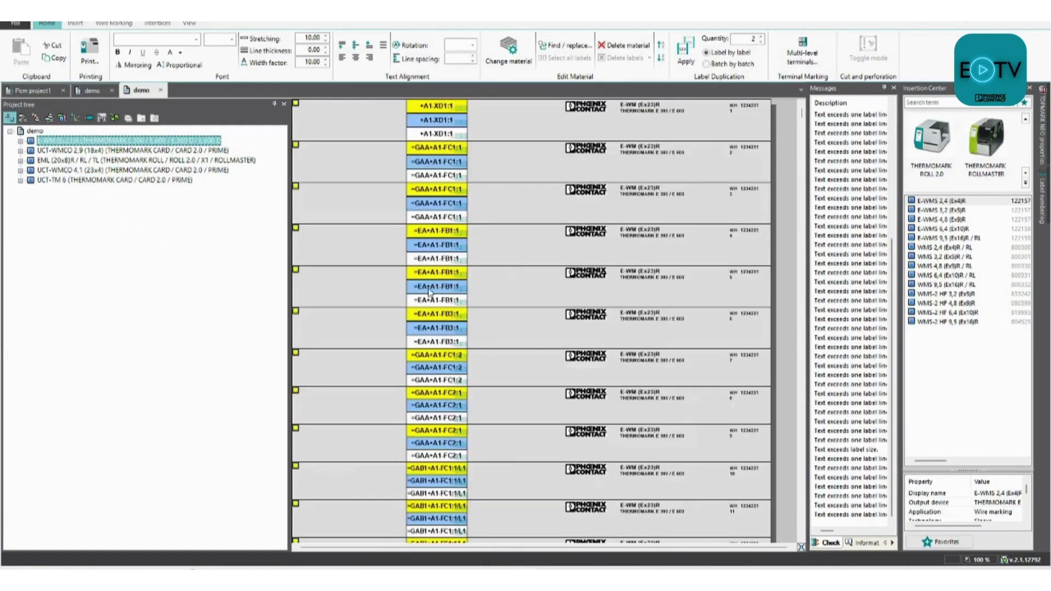
pyautogui.keyDown('ctrl'); pyautogui.scroll(4, 432, 292); pyautogui.keyUp('ctrl')
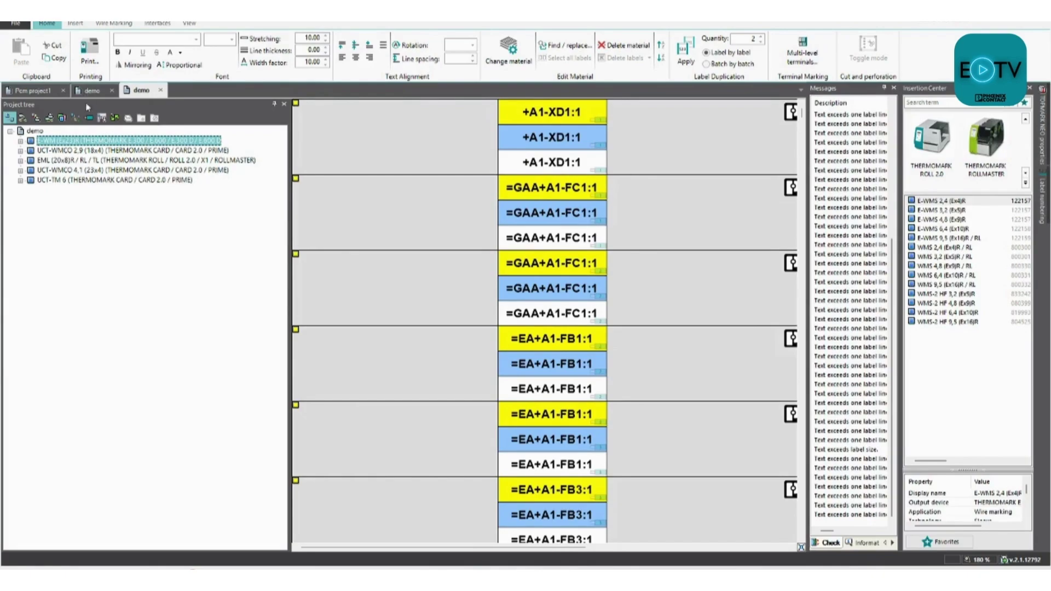
# Group markers by plant structure and expand +A1 > -FC2 > E-WM wire markers.
pyautogui.click(89, 118)
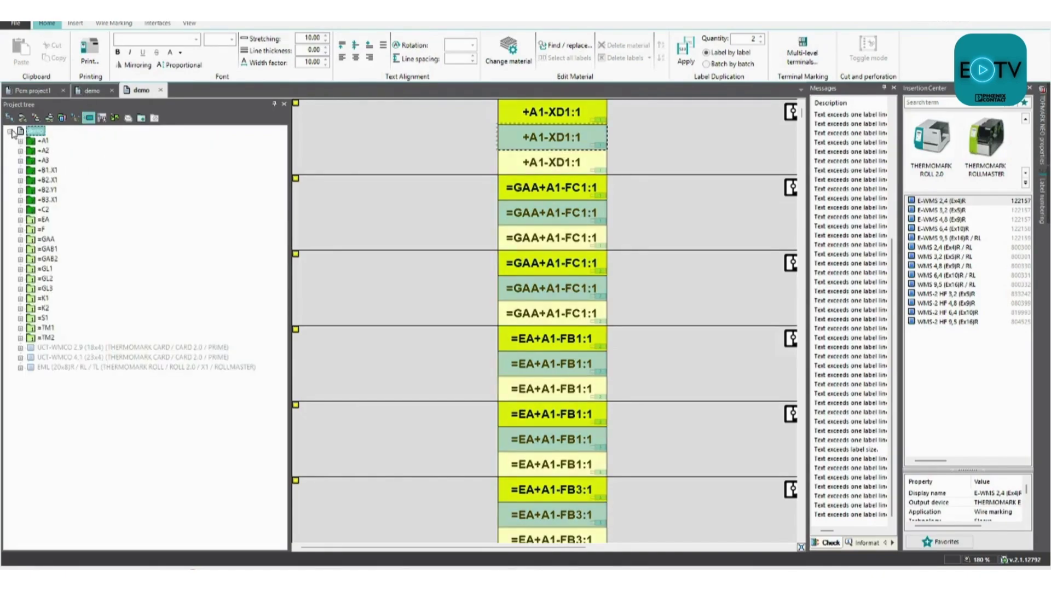
pyautogui.click(28, 140)
pyautogui.click(21, 141)
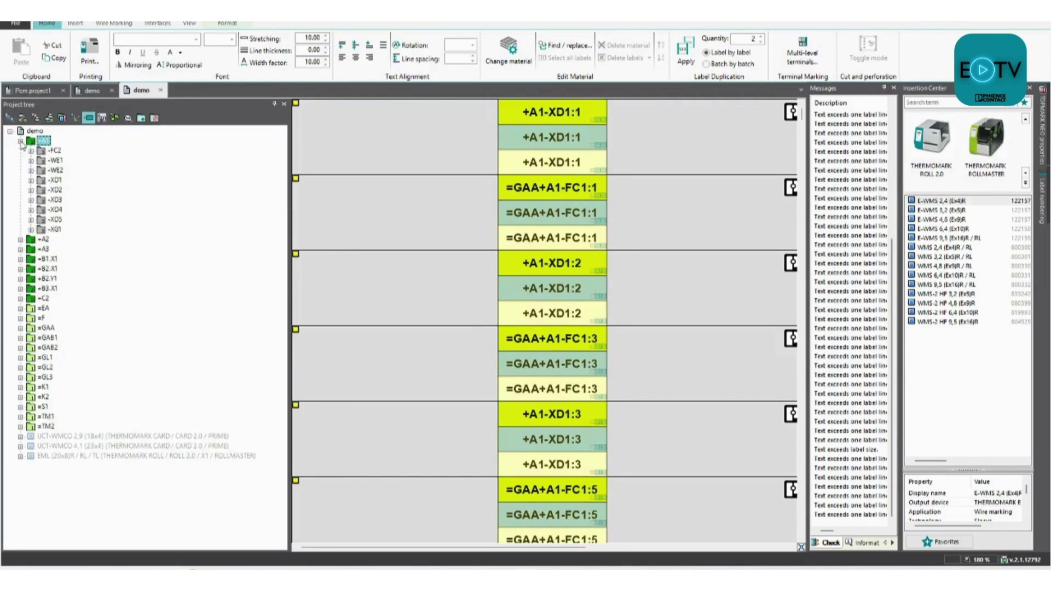
pyautogui.click(30, 151)
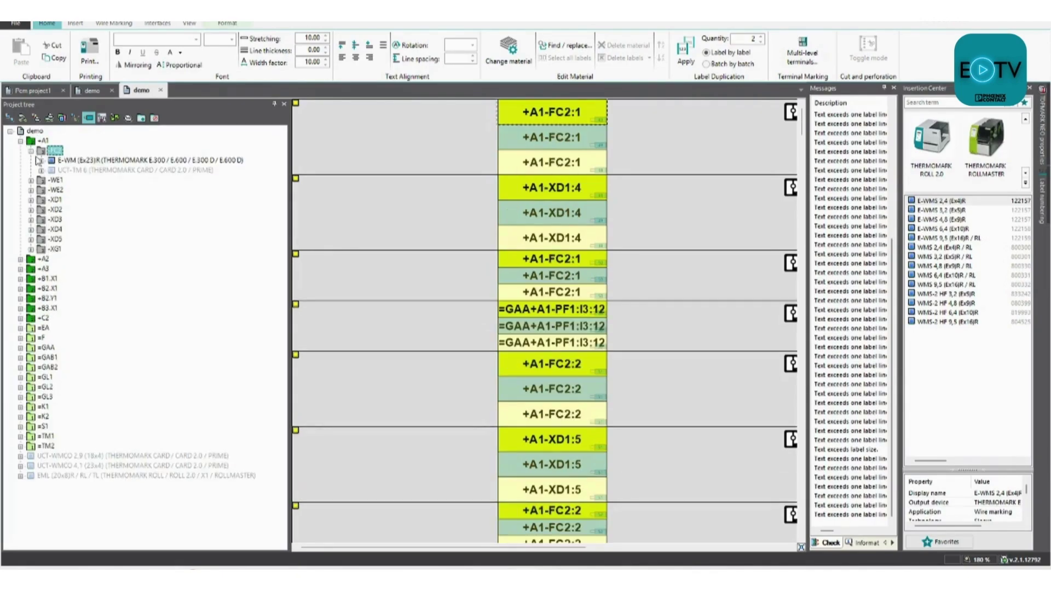
pyautogui.click(41, 161)
# Step through the labels of -FC2 wires 50 to 53 and switch to Wire Marking.
pyautogui.click(67, 172)
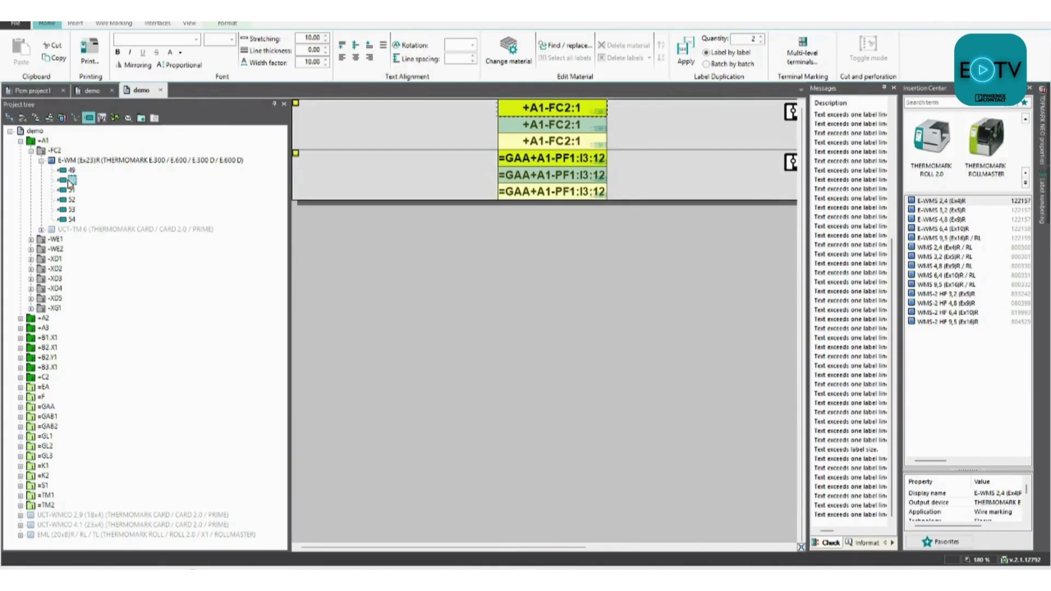
pyautogui.click(66, 190)
pyautogui.click(68, 200)
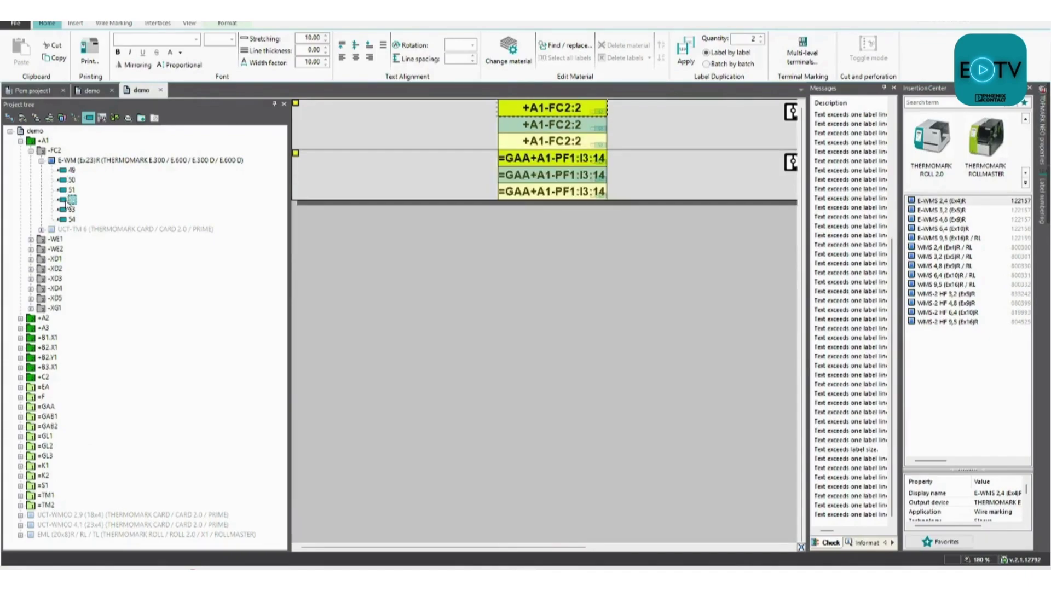
pyautogui.click(69, 210)
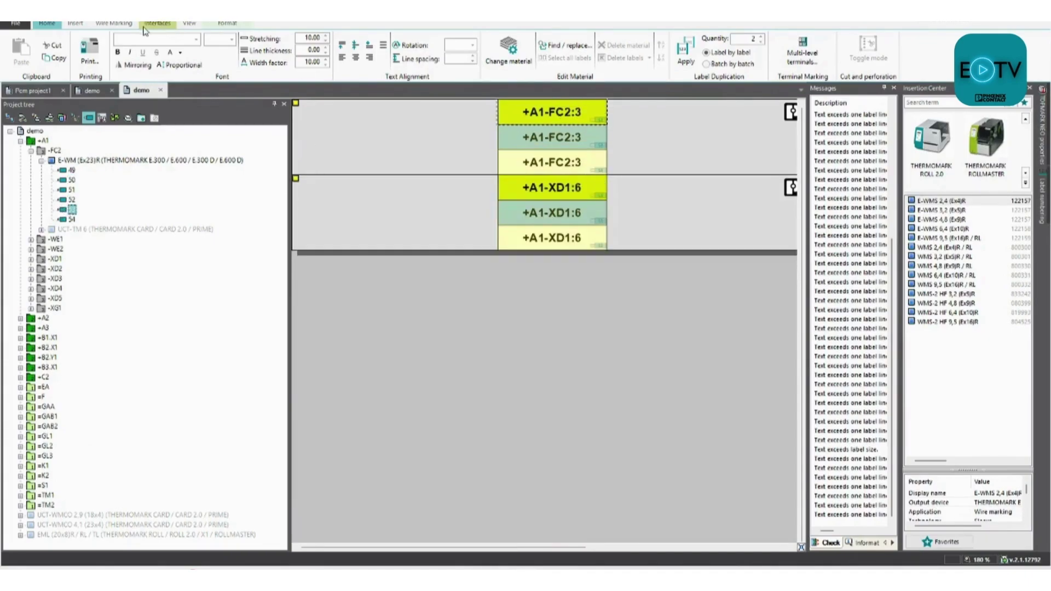
pyautogui.click(116, 26)
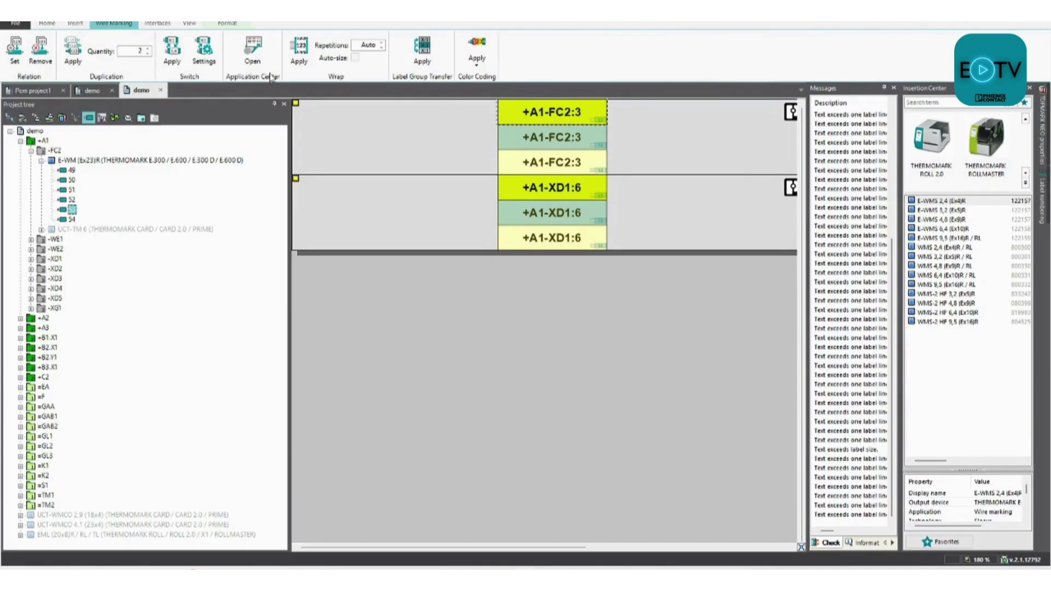
# Open the wire list and preview wires 1 through 6 and their markers.
pyautogui.click(255, 51)
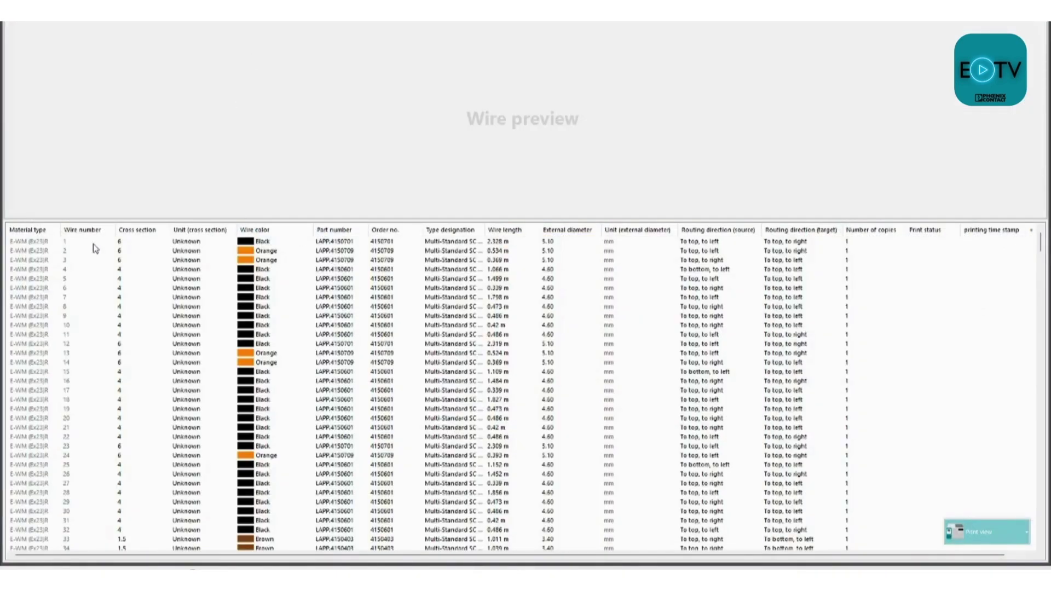
pyautogui.click(49, 245)
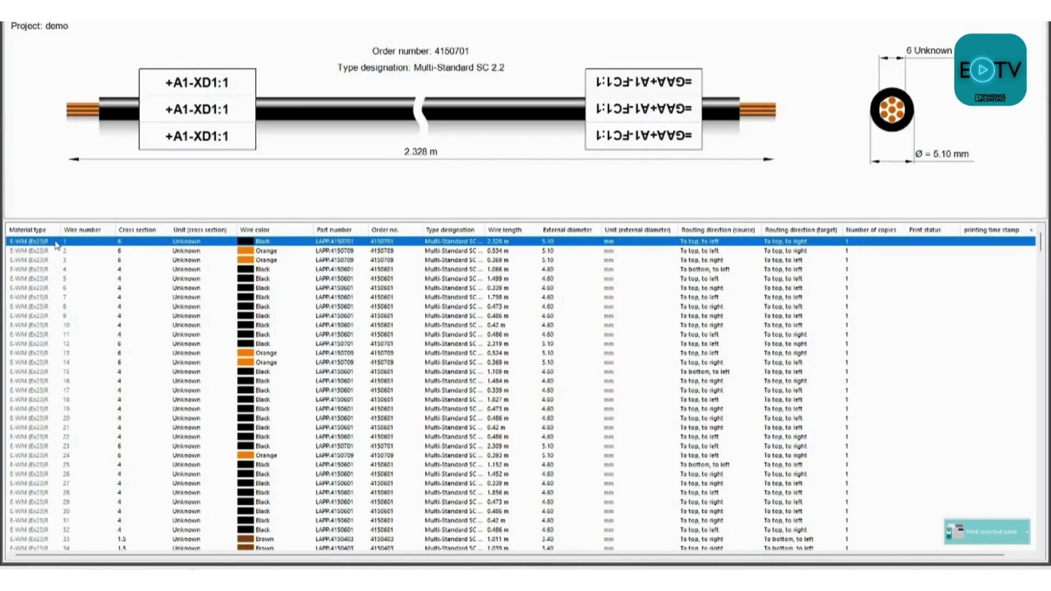
pyautogui.press('Down')
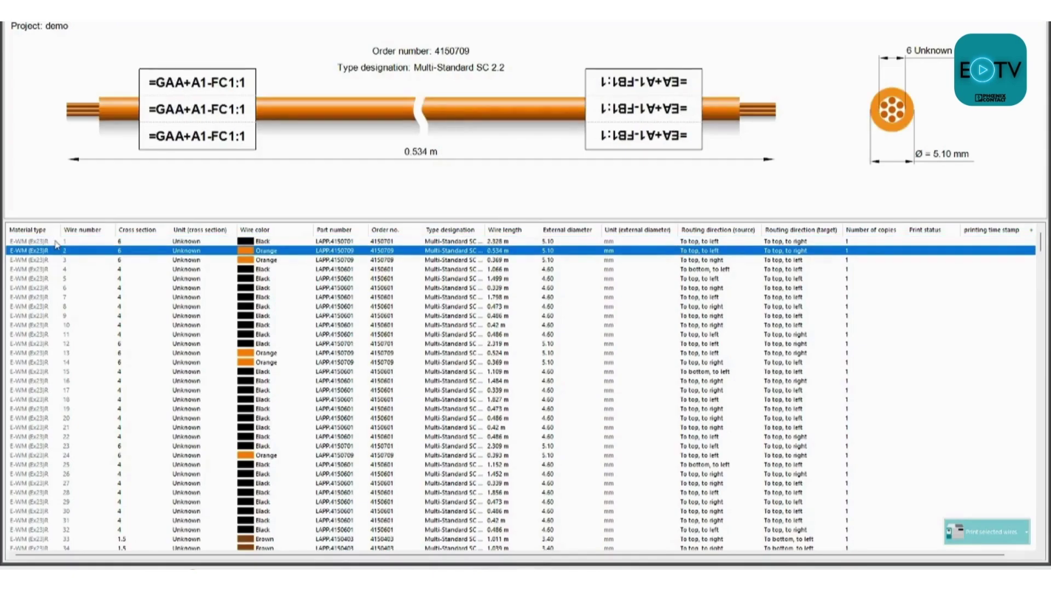
pyautogui.press('Down')
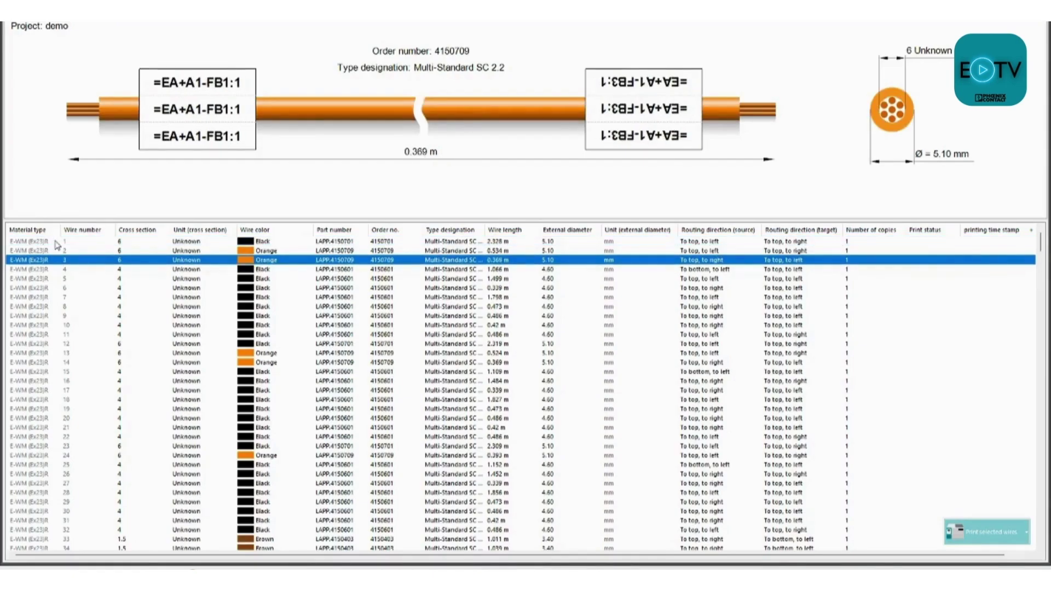
pyautogui.press('Down')
pyautogui.press('Down')
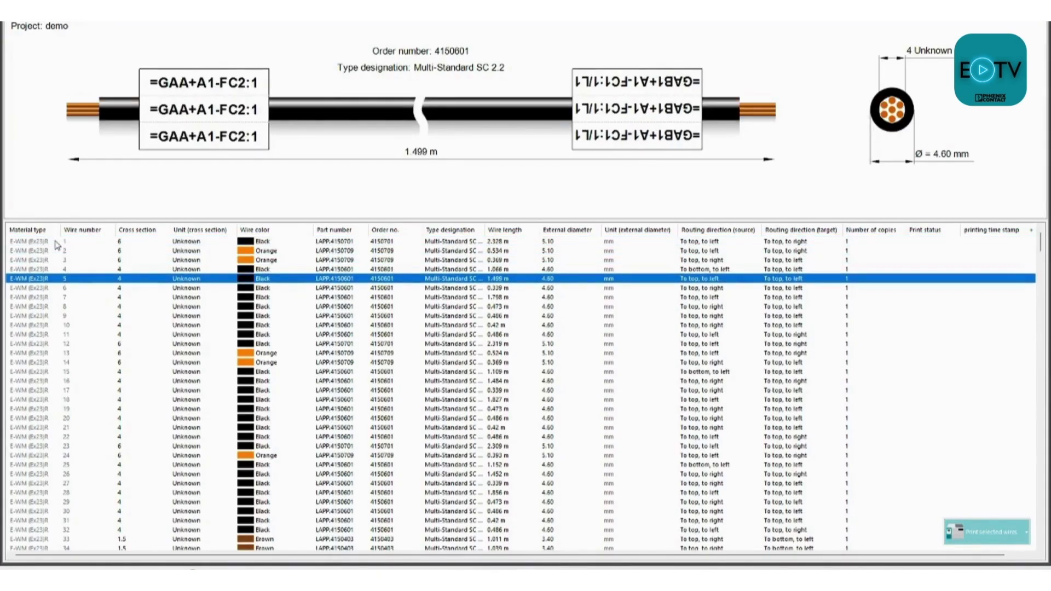
pyautogui.press('Down')
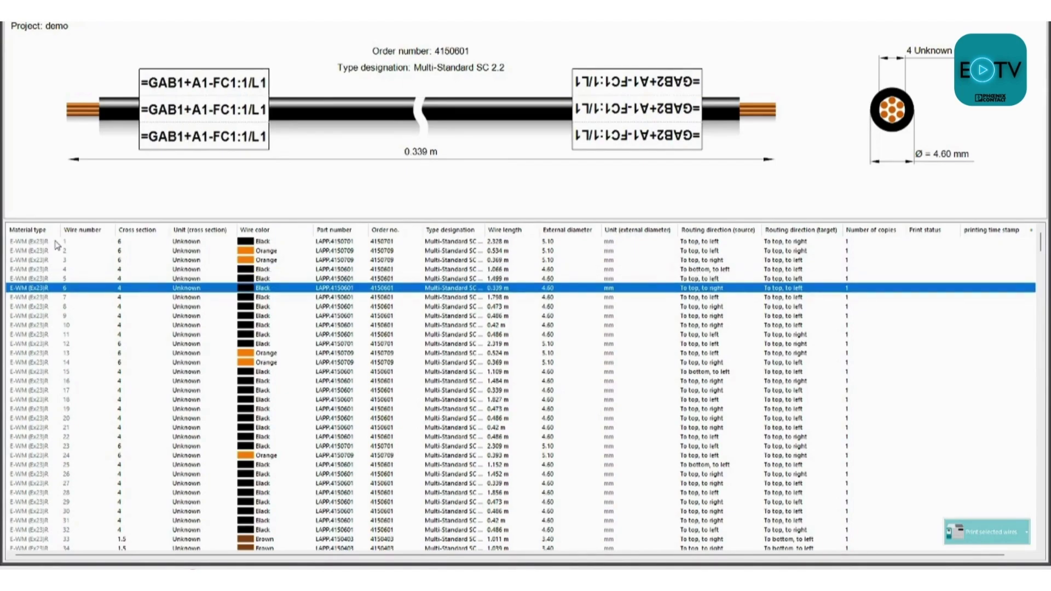
pyautogui.press('Down')
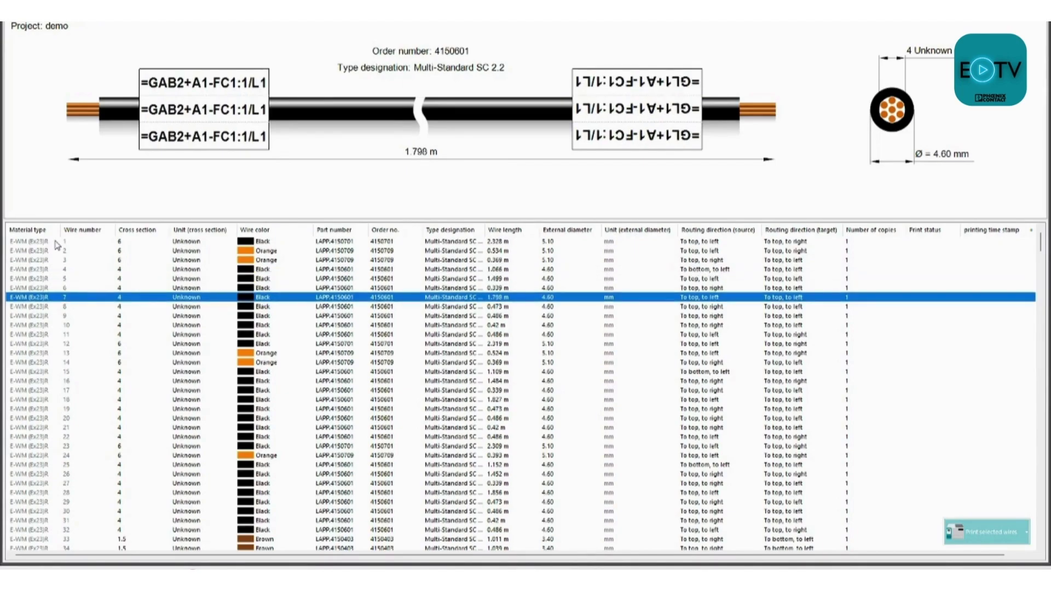
# Select wires 13, 19, 22 and 23 and send them to the print manager.
pyautogui.click(56, 353)
pyautogui.keyDown('ctrl'); pyautogui.click(54, 410); pyautogui.keyUp('ctrl')
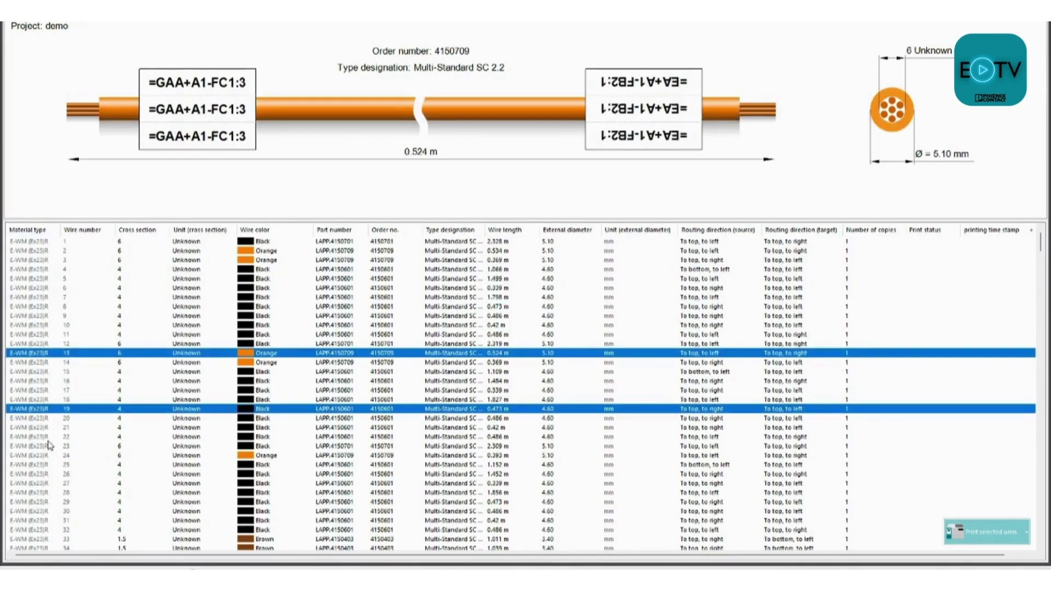
pyautogui.keyDown('ctrl'); pyautogui.click(48, 446); pyautogui.keyUp('ctrl')
pyautogui.keyDown('ctrl'); pyautogui.click(47, 438); pyautogui.keyUp('ctrl')
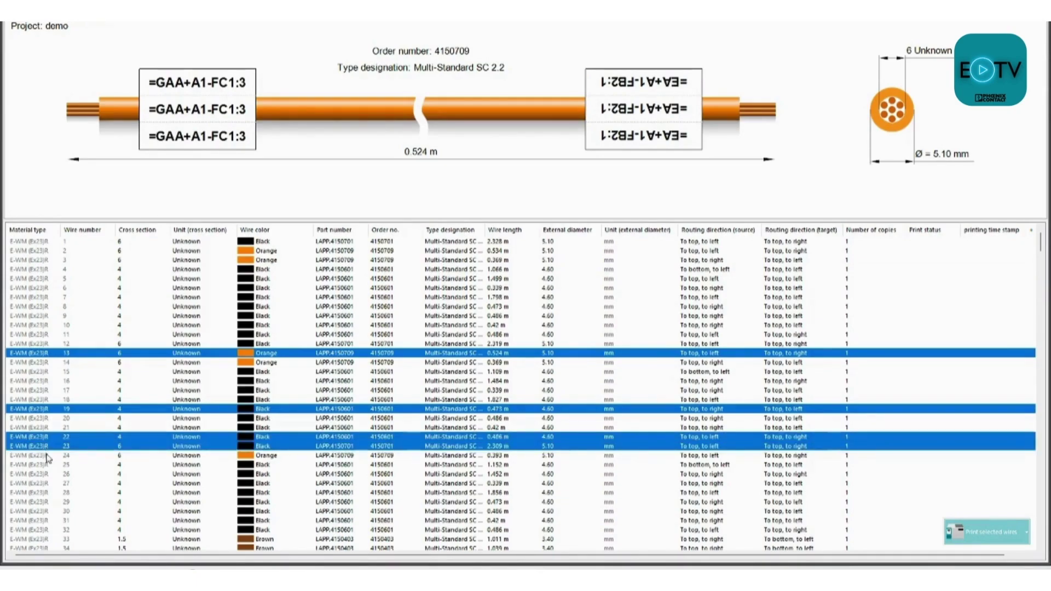
pyautogui.click(986, 532)
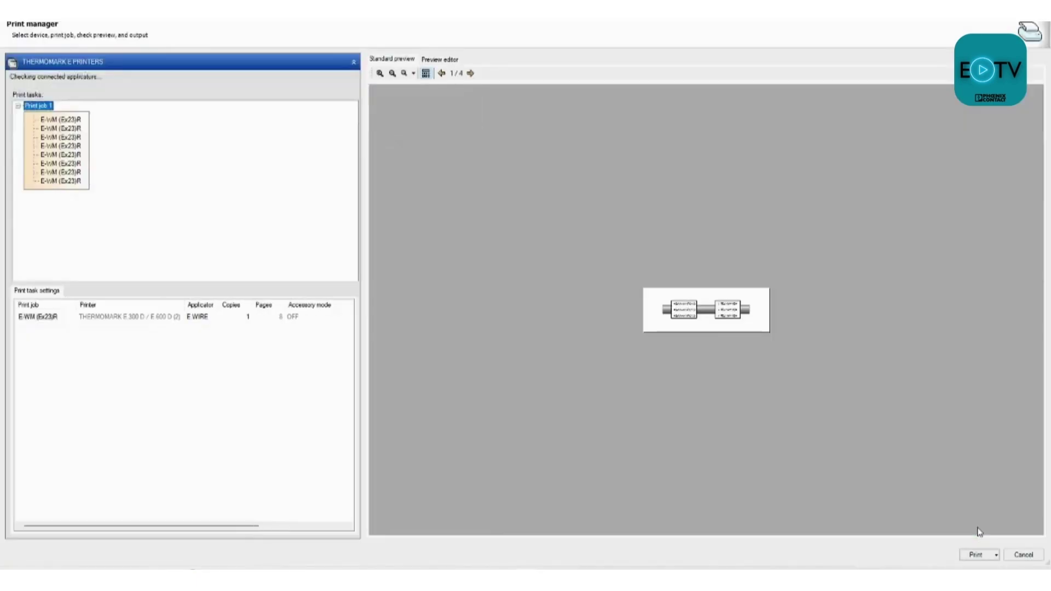